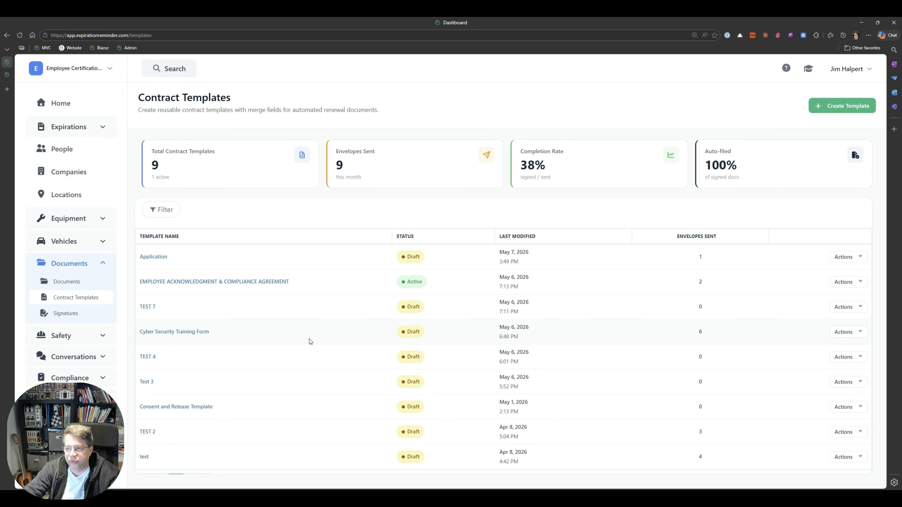
# - Create a new contract template and type some placeholder text in its document
pyautogui.click(830, 106)
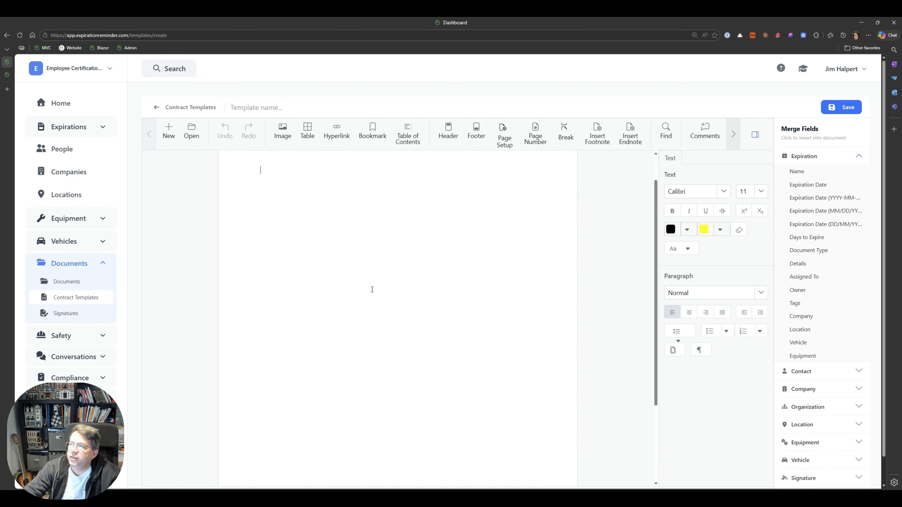
pyautogui.write('sjkd asdj ldasjd asdlkjasd  akdjlask')
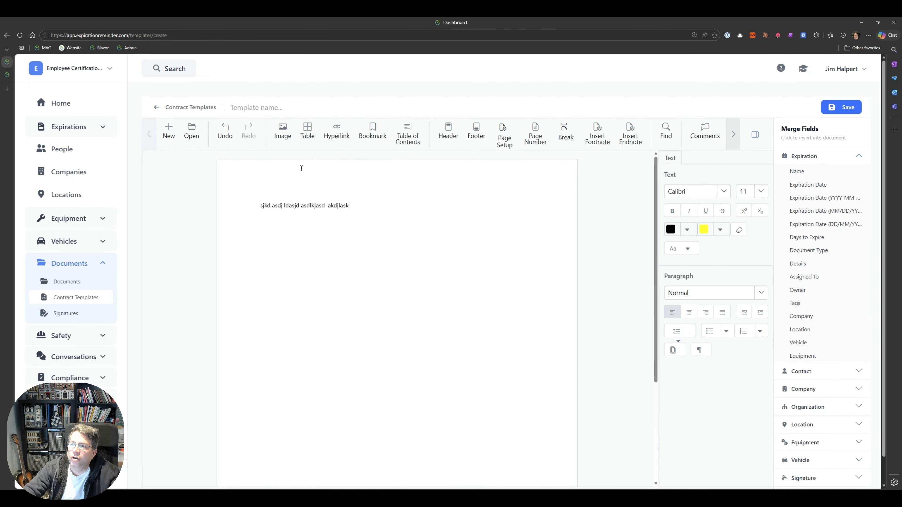
pyautogui.hotkey('ctrl', 'o')
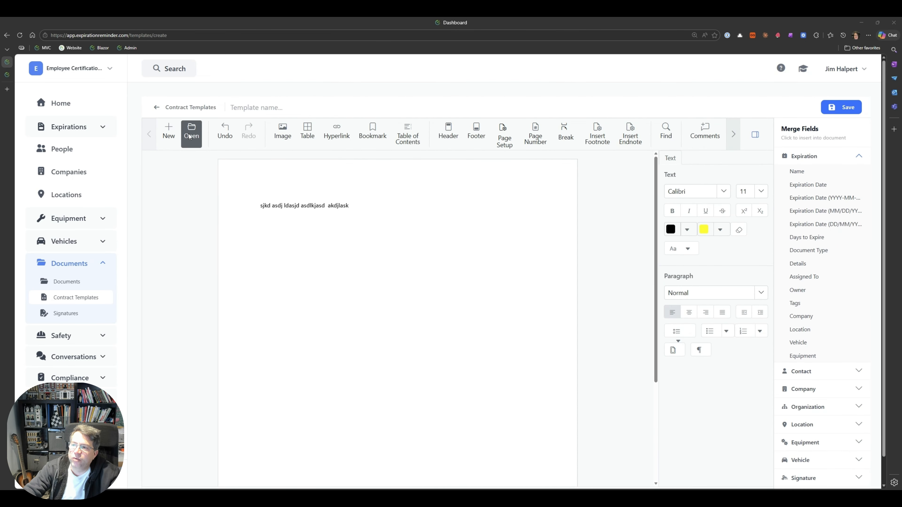
pyautogui.click(402, 255)
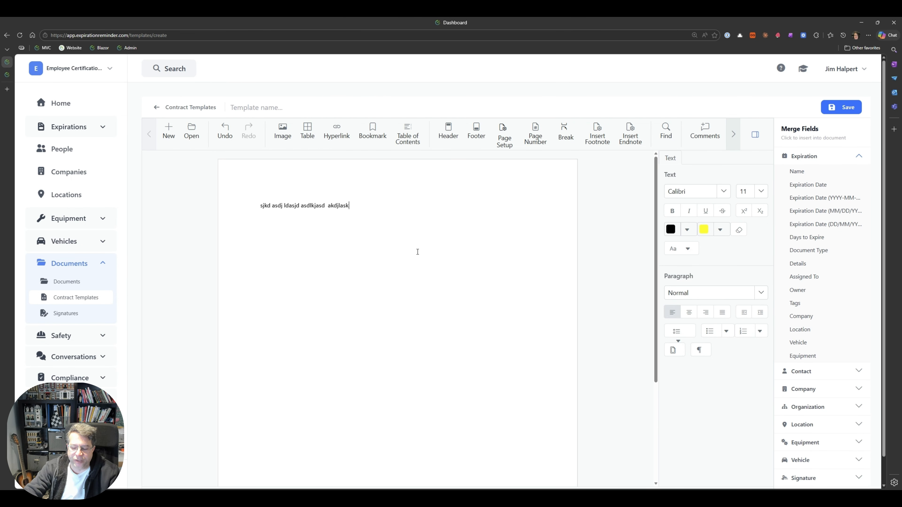
# - Replace the placeholder text with an "Employee Name:" label and insert the contact name merge field after it
pyautogui.moveTo(354, 212); pyautogui.dragTo(254, 211)
pyautogui.write('Employee Name')
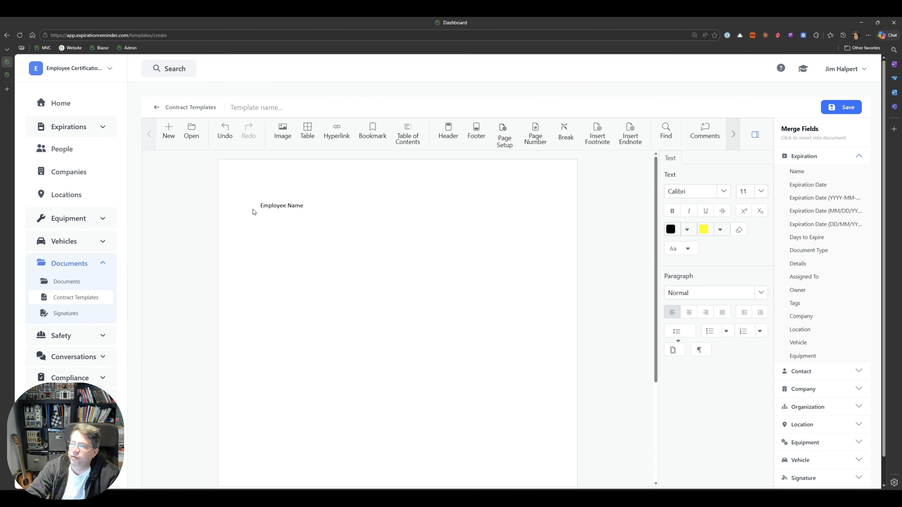
pyautogui.click(861, 157)
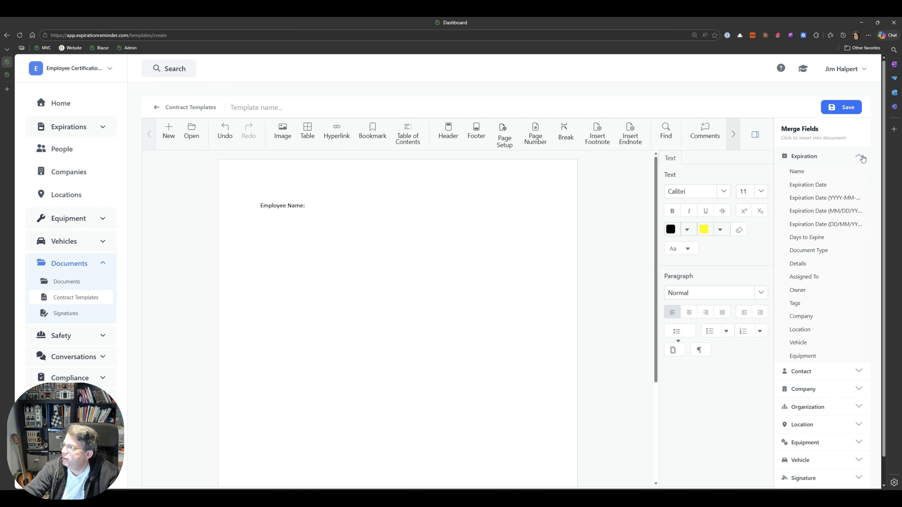
pyautogui.click(845, 178)
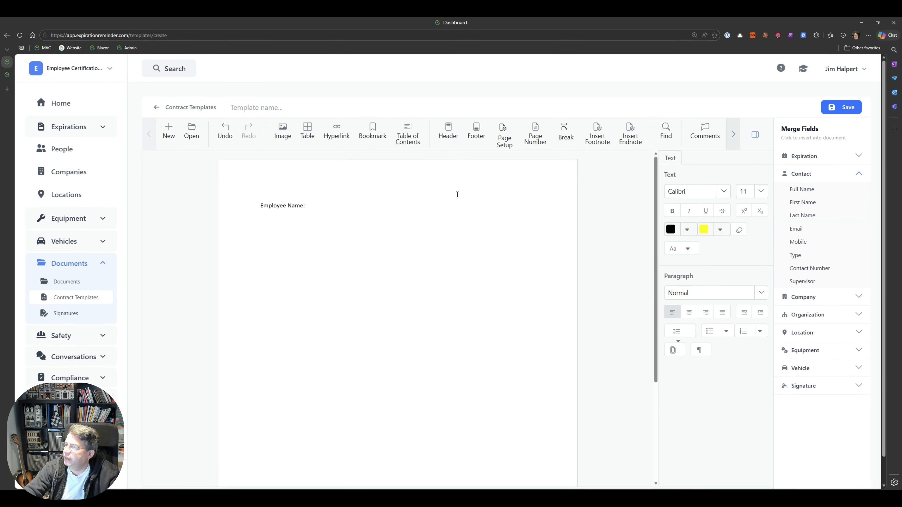
pyautogui.write('{{contact.Name}}')
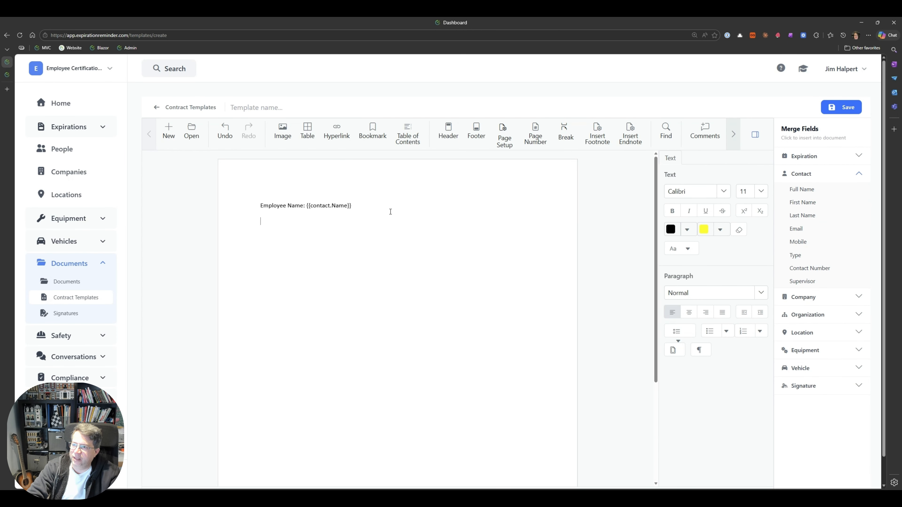
# - Add an "Expires:" line with the Expiration Date merge field and start a new line
pyautogui.write('Expires:')
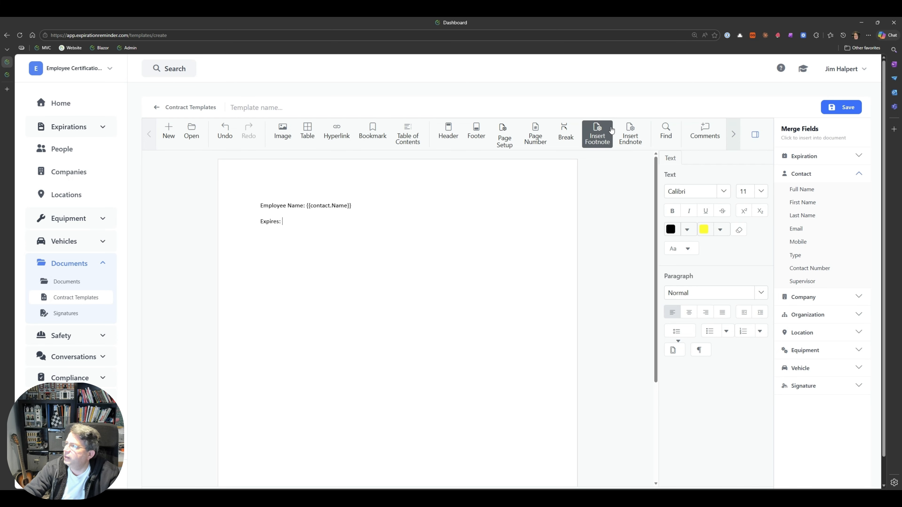
pyautogui.click(811, 157)
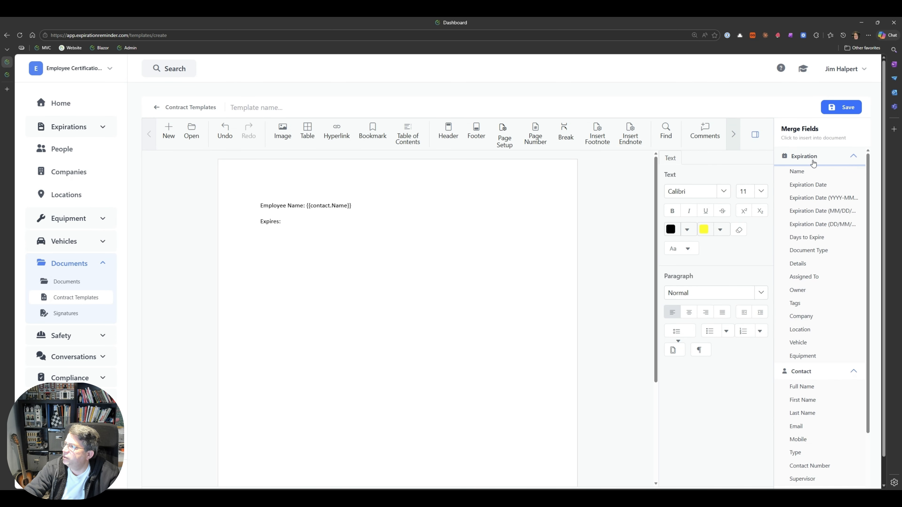
pyautogui.click(811, 183)
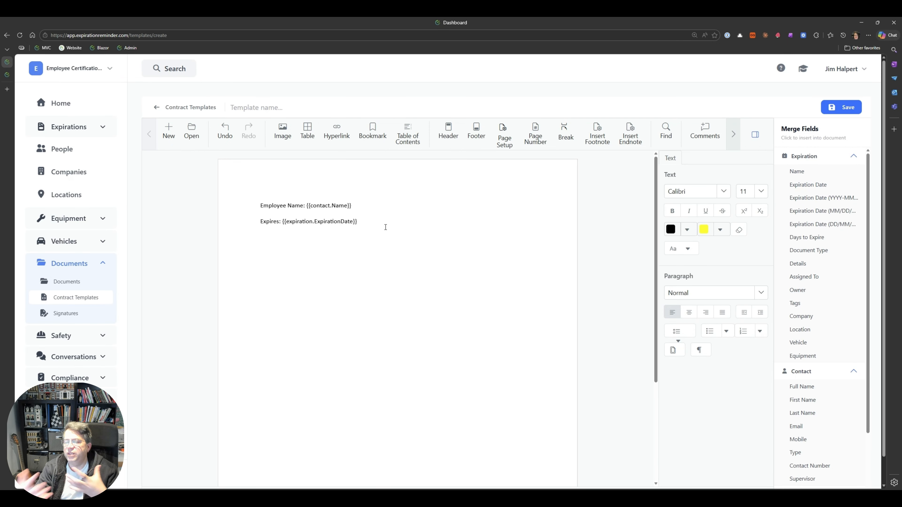
pyautogui.press('Return')
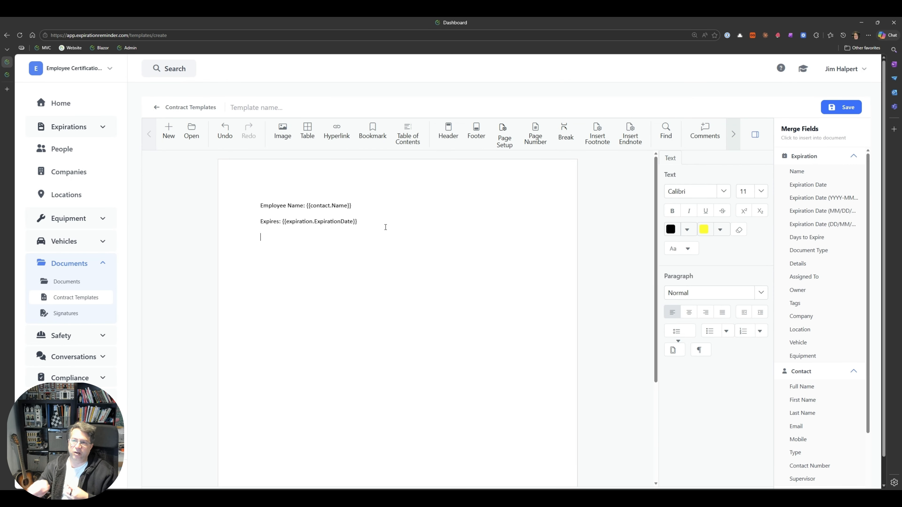
# - Leave the new template and open the EMPLOYEE ACKNOWLEDGMENT & COMPLIANCE AGREEMENT template to review its effective date field
pyautogui.click(177, 108)
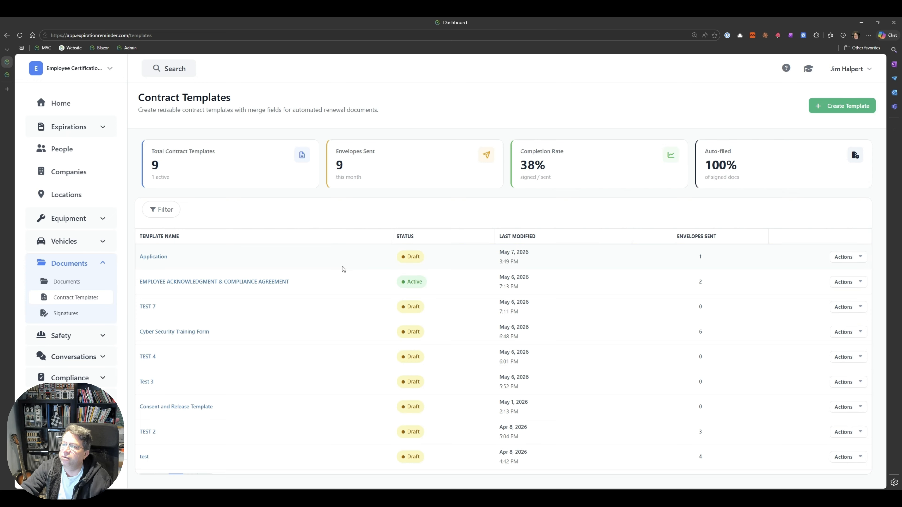
pyautogui.click(232, 282)
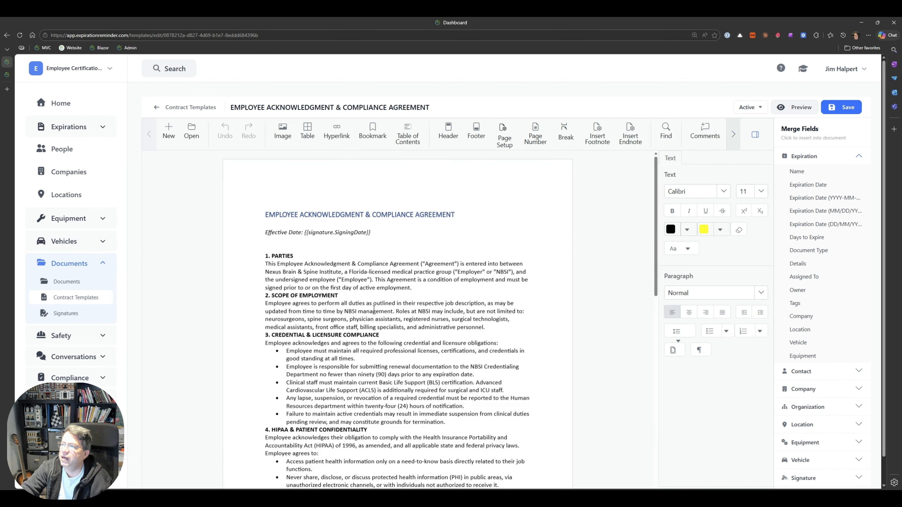
pyautogui.click(424, 292)
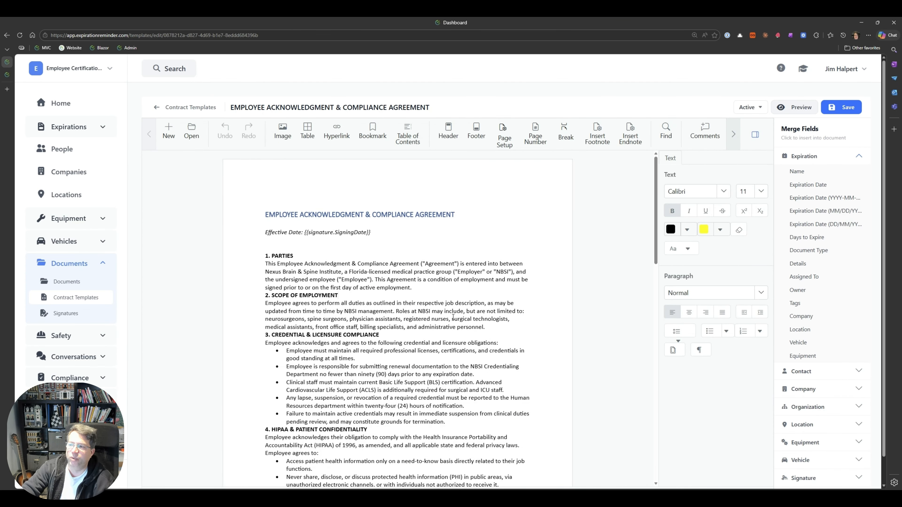
pyautogui.scroll(-1, 457, 341)
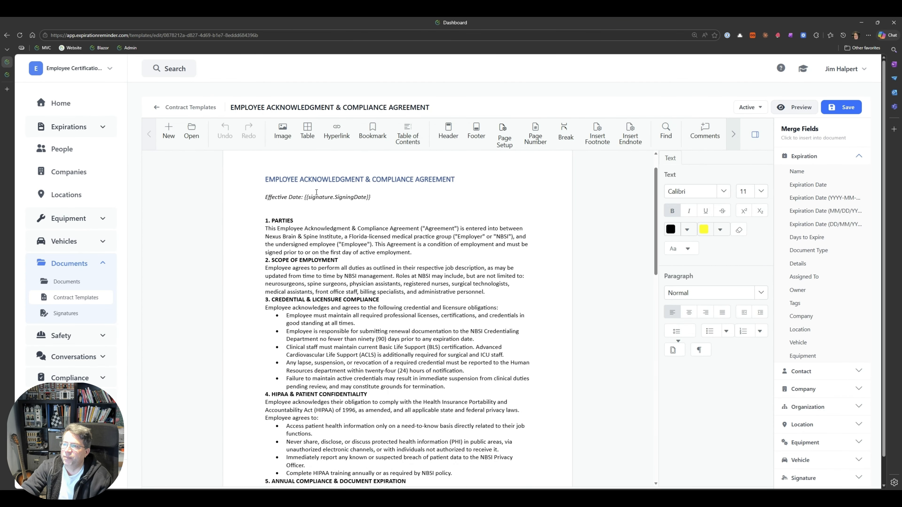
pyautogui.moveTo(270, 198); pyautogui.dragTo(345, 198)
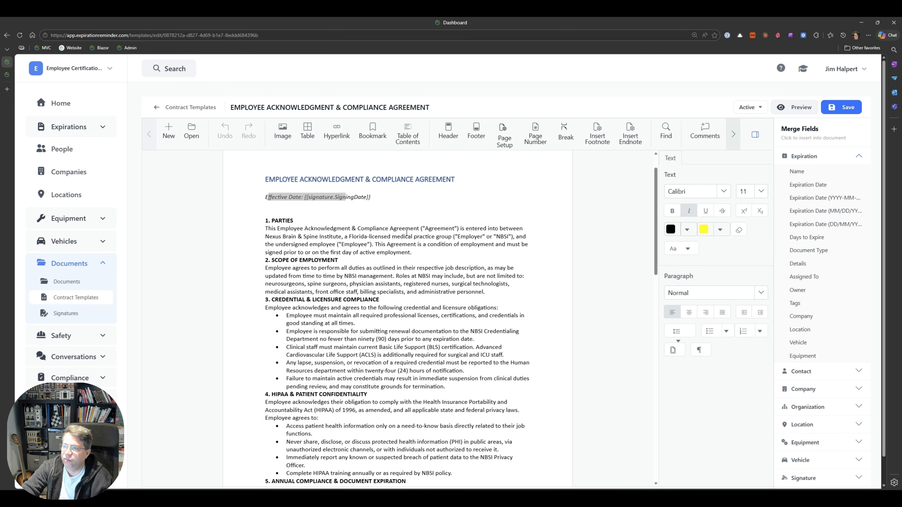
pyautogui.click(393, 231)
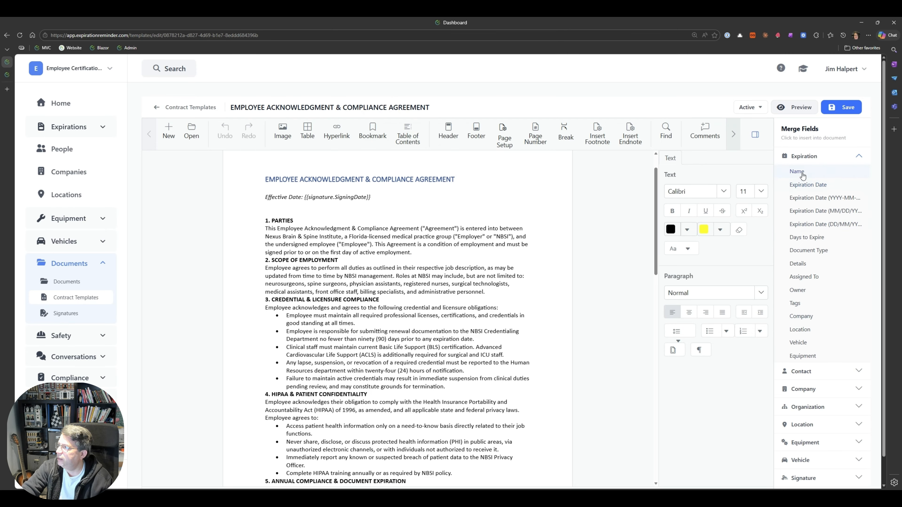
# - Review the Signature merge fields and the name, date and signature placeholders at the end of the agreement
pyautogui.click(804, 156)
pyautogui.click(827, 281)
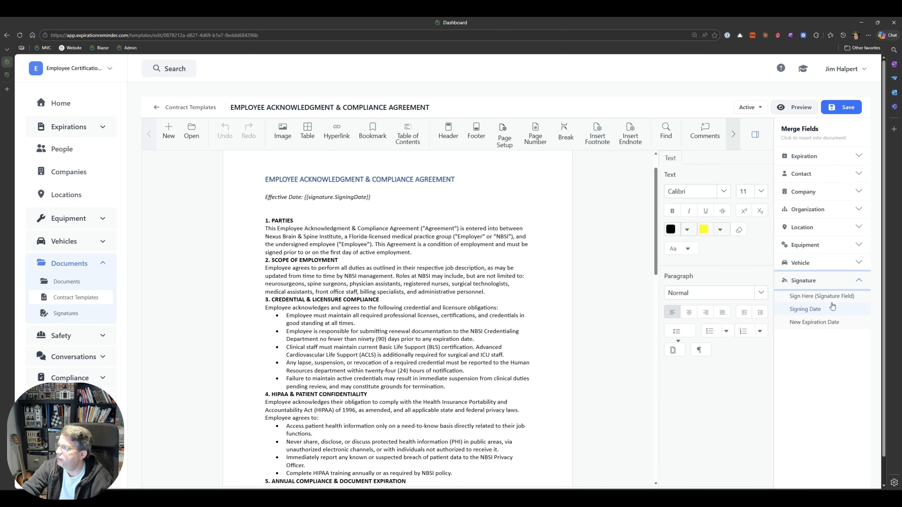
pyautogui.scroll(-8, 390, 360)
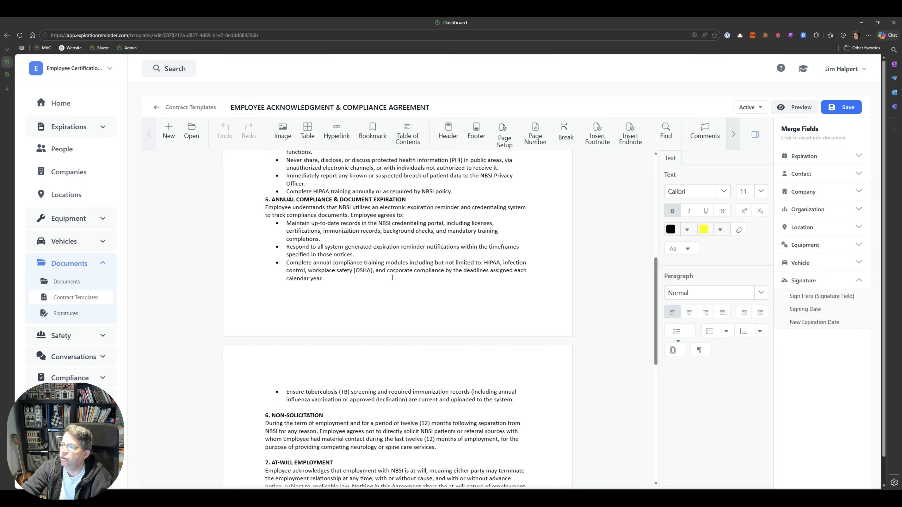
pyautogui.scroll(-3, 390, 359)
pyautogui.scroll(-6, 428, 366)
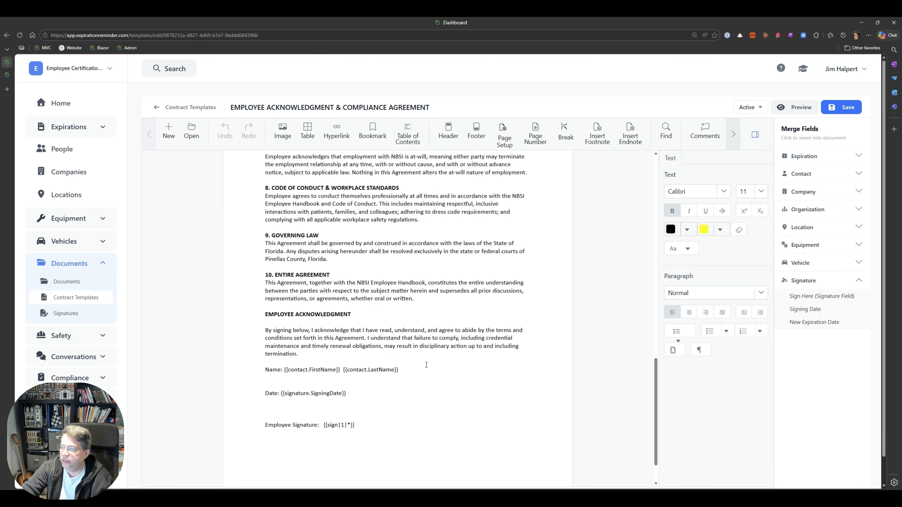
pyautogui.moveTo(268, 332); pyautogui.dragTo(377, 335)
pyautogui.click(309, 336)
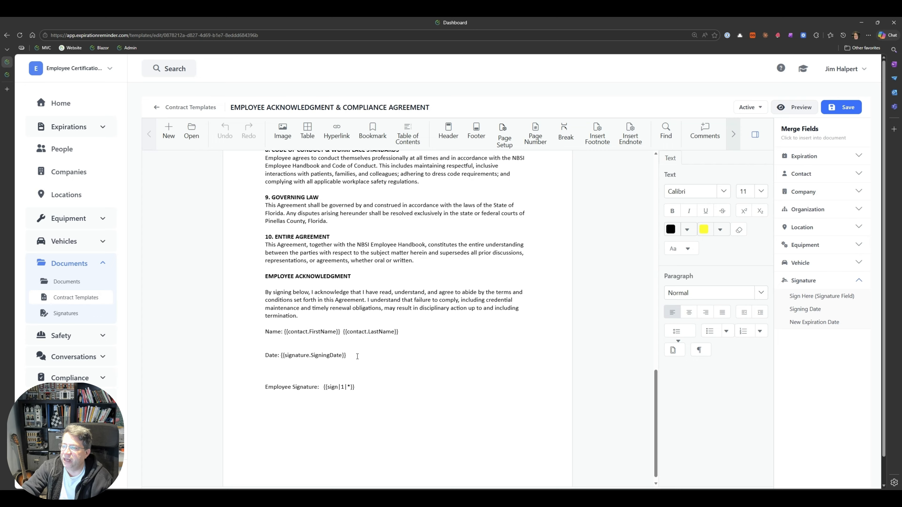
pyautogui.moveTo(359, 357); pyautogui.dragTo(265, 356)
pyautogui.click(304, 381)
pyautogui.moveTo(365, 387); pyautogui.dragTo(326, 388)
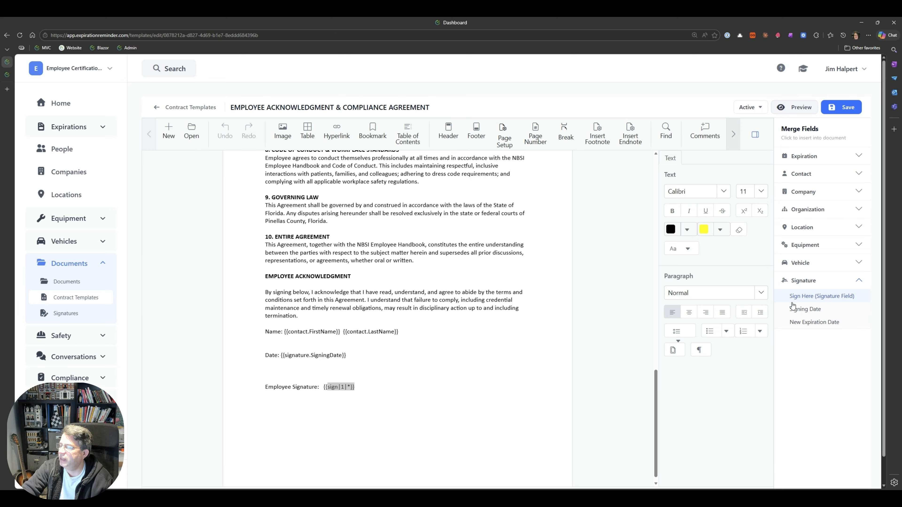
pyautogui.click(373, 389)
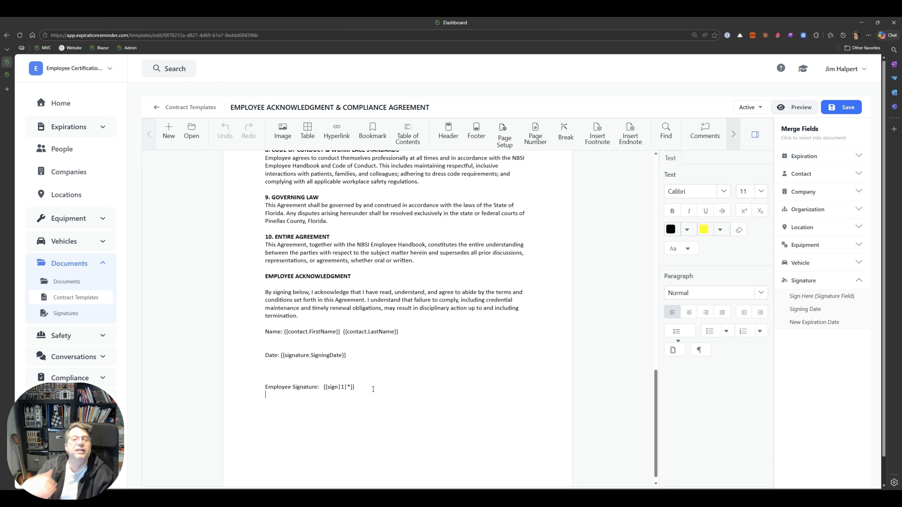
# - Browse the Company and Organization merge field groups, then return to the contract templates list
pyautogui.scroll(10, 374, 389)
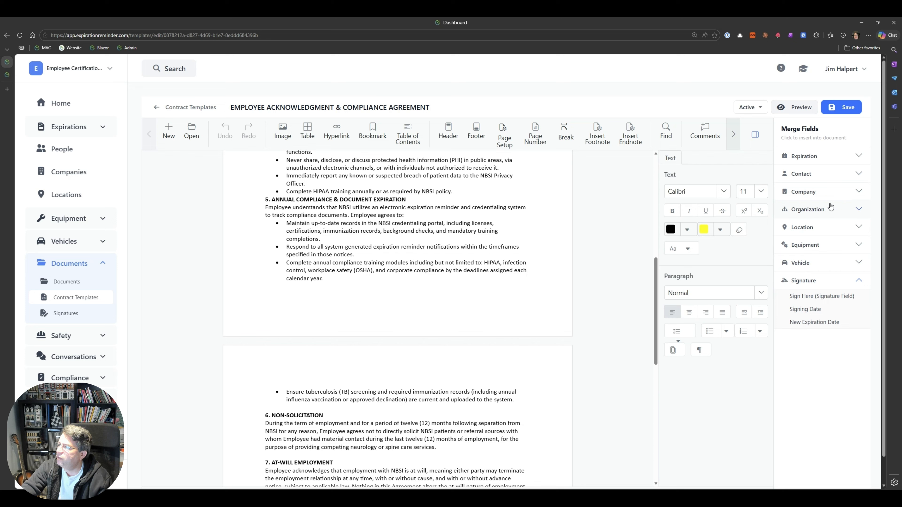
pyautogui.click(832, 195)
pyautogui.click(830, 199)
pyautogui.click(825, 212)
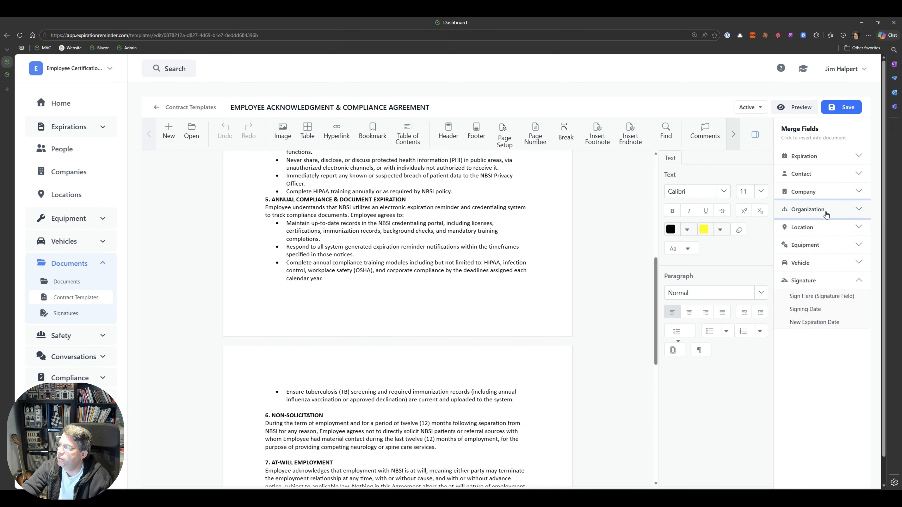
pyautogui.click(820, 241)
pyautogui.click(820, 239)
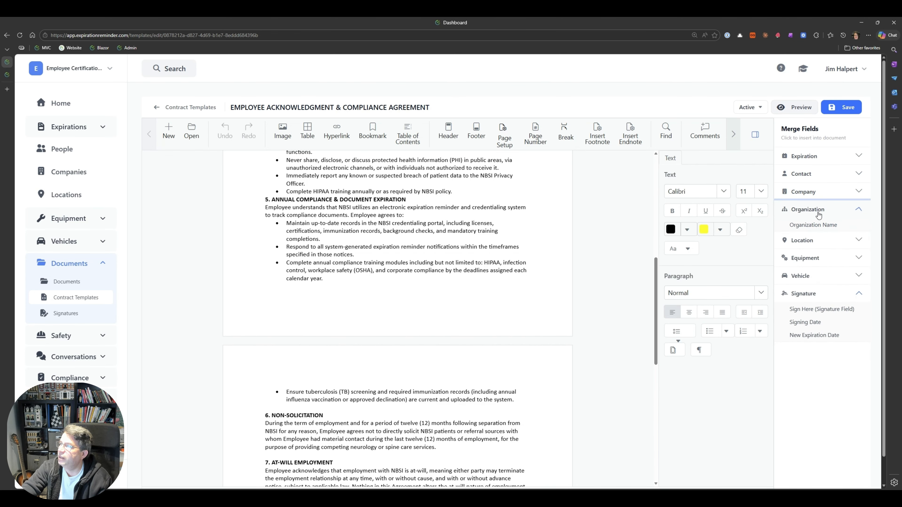
pyautogui.click(817, 213)
pyautogui.click(822, 113)
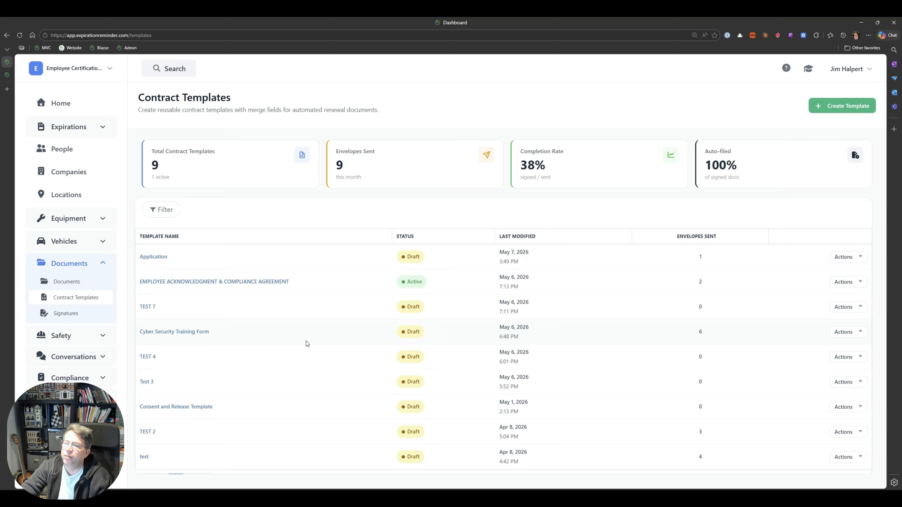
# - Start a new signature request from Signatures and pick the recipient contact by searching for them
pyautogui.click(66, 313)
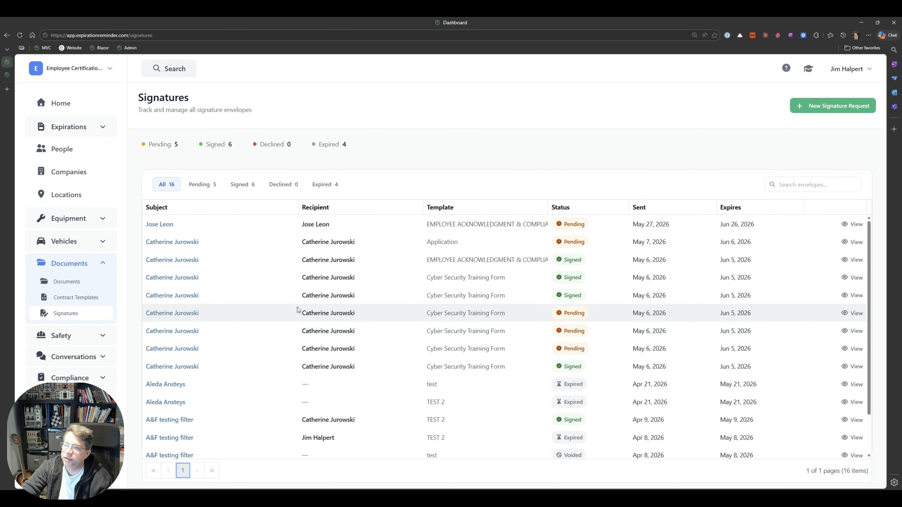
pyautogui.click(802, 106)
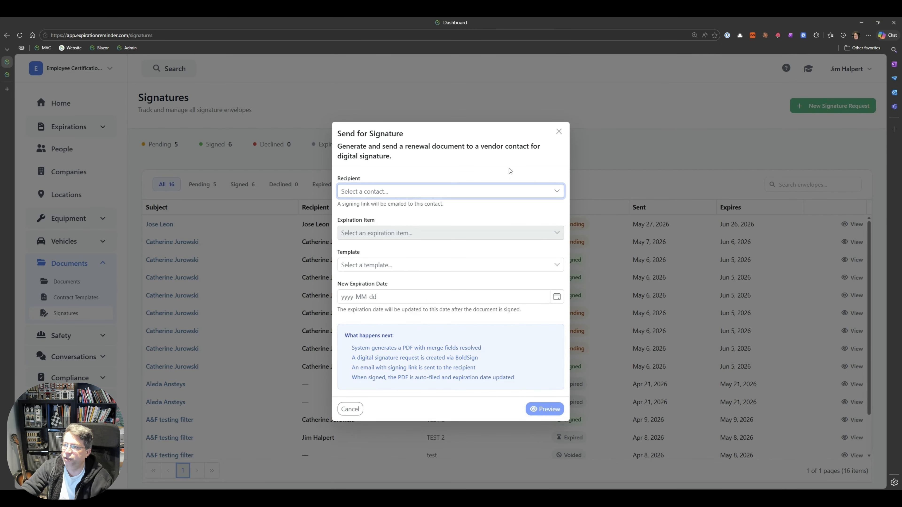
pyautogui.click(415, 194)
pyautogui.write('jose')
pyautogui.click(388, 225)
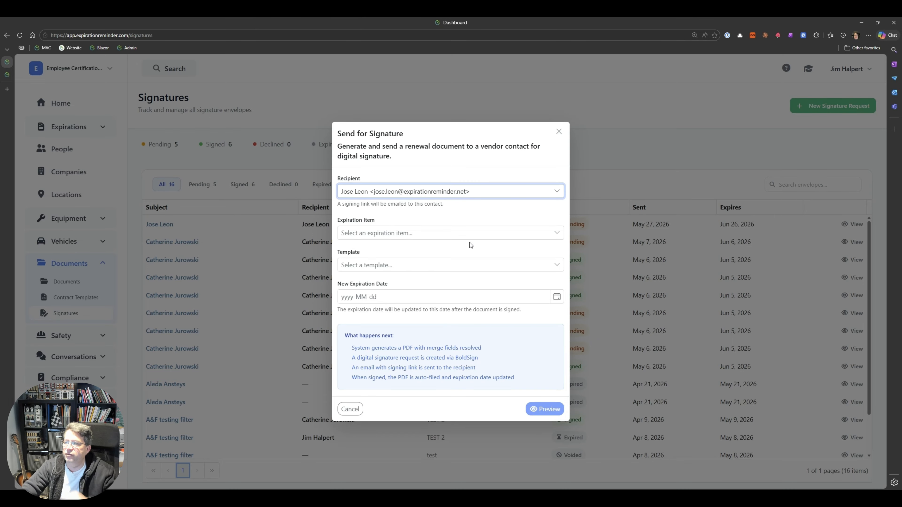
# - Set the expiration item to the contact's CPR Certificate and the template to EMPLOYEE ACKNOWLEDGMENT & COMPLIANCE AGREEMENT
pyautogui.click(420, 237)
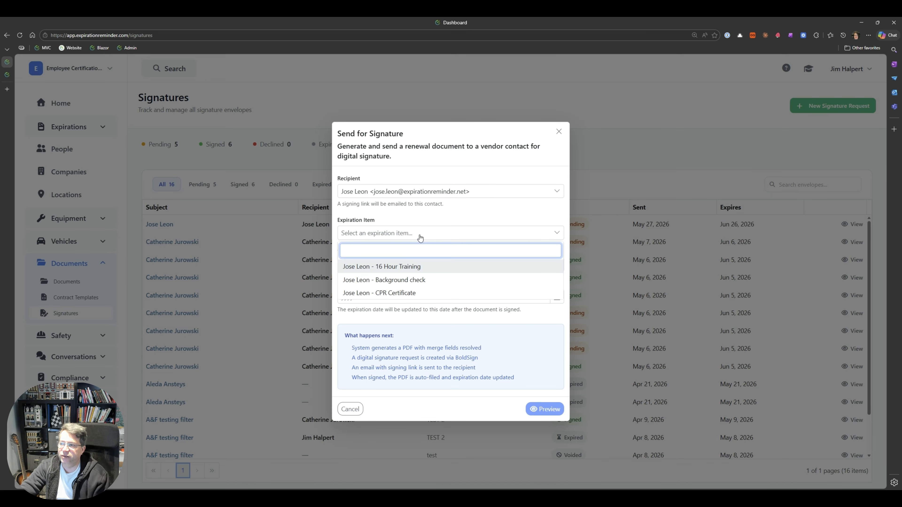
pyautogui.click(391, 294)
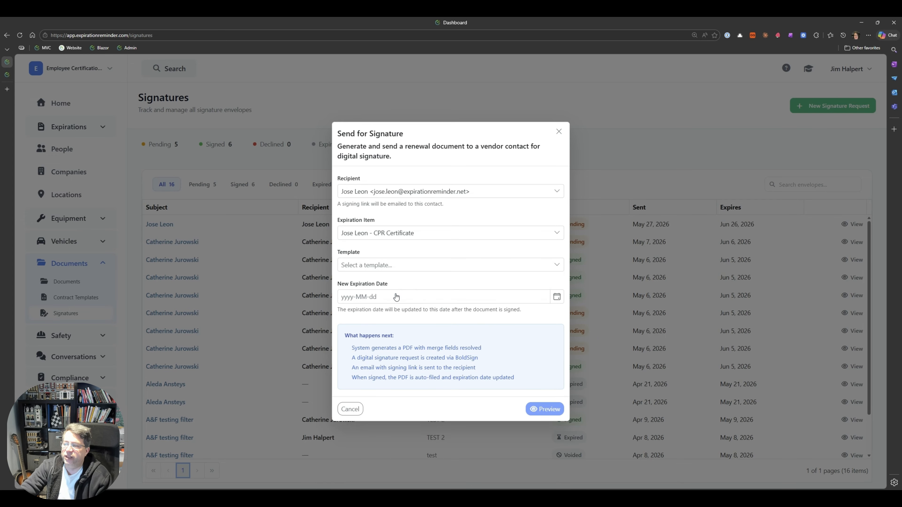
pyautogui.click(389, 265)
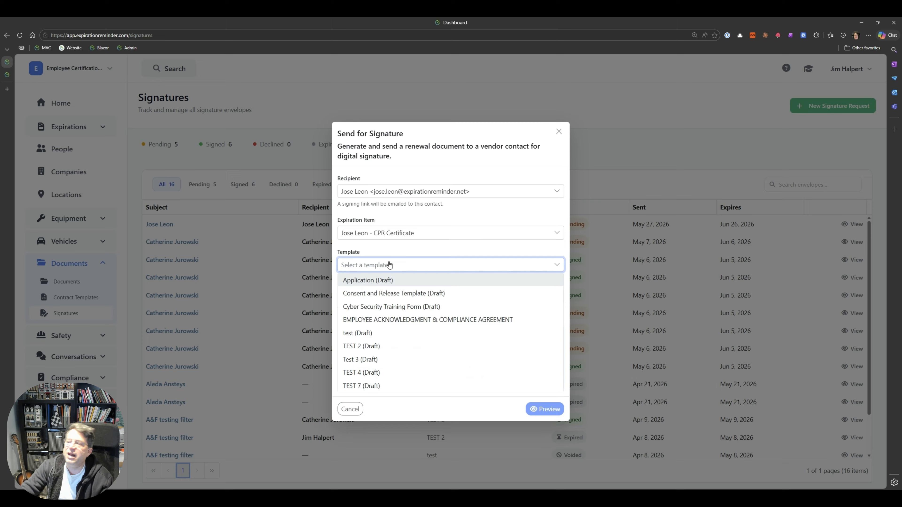
pyautogui.click(427, 319)
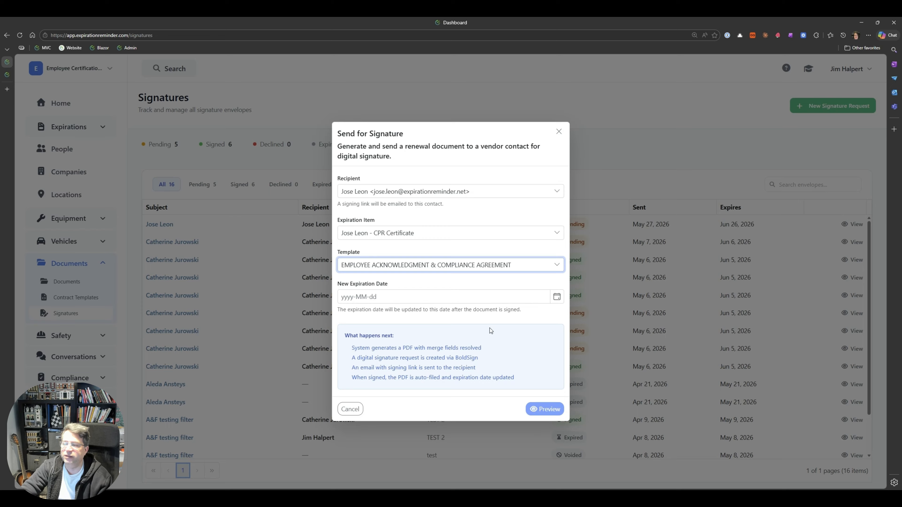
# - Set the new expiration date to 2026-05-28 and preview the generated document
pyautogui.click(557, 297)
pyautogui.click(404, 401)
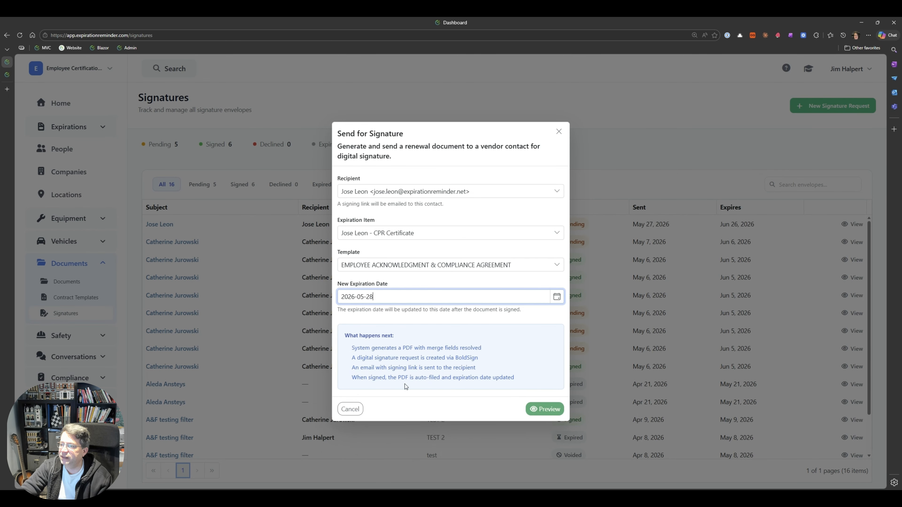
pyautogui.click(535, 409)
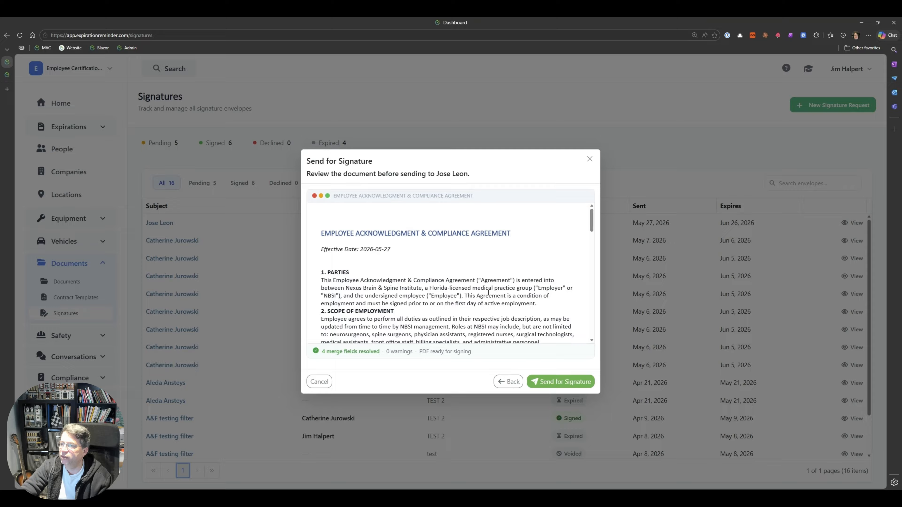
# - Review the previewed agreement down to the signature section, then go back and close the Send for Signature dialog without sending
pyautogui.scroll(-6, 488, 292)
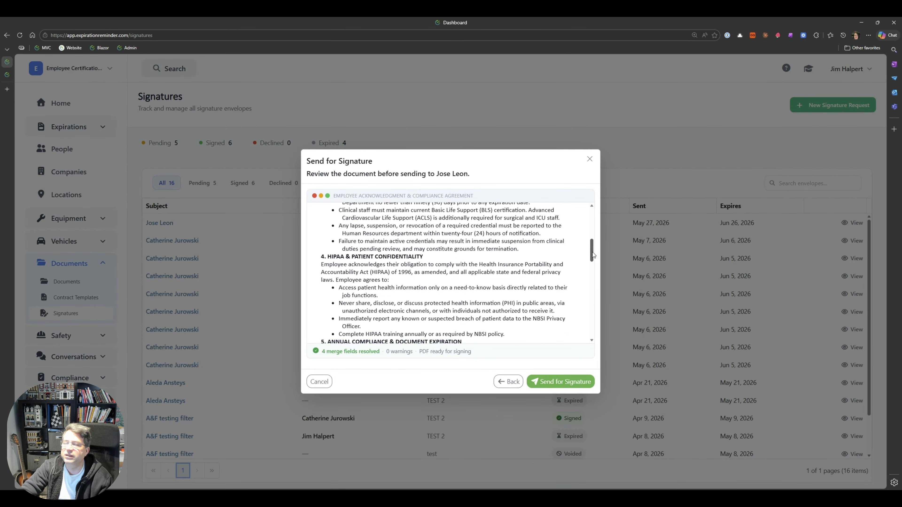
pyautogui.moveTo(592, 254); pyautogui.dragTo(582, 329)
pyautogui.moveTo(323, 263); pyautogui.dragTo(372, 265)
pyautogui.click(362, 287)
pyautogui.click(411, 299)
pyautogui.click(394, 296)
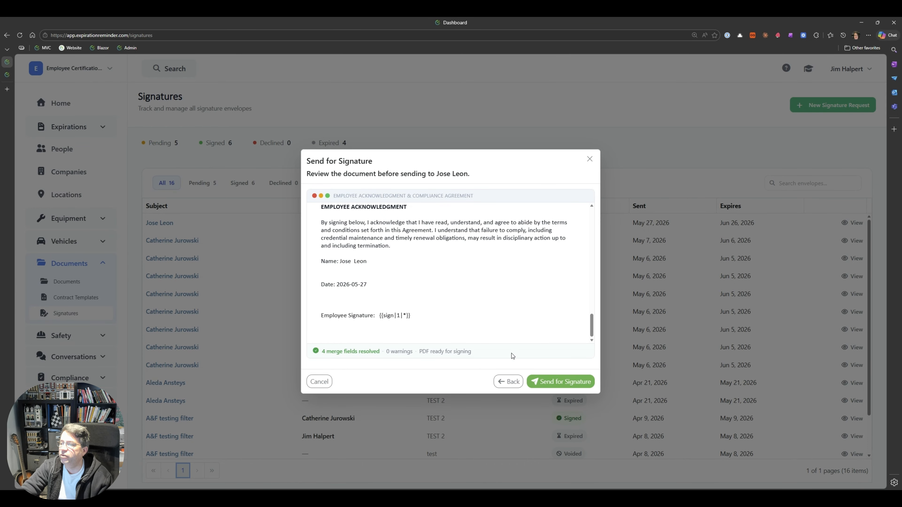
pyautogui.click(508, 382)
pyautogui.click(559, 131)
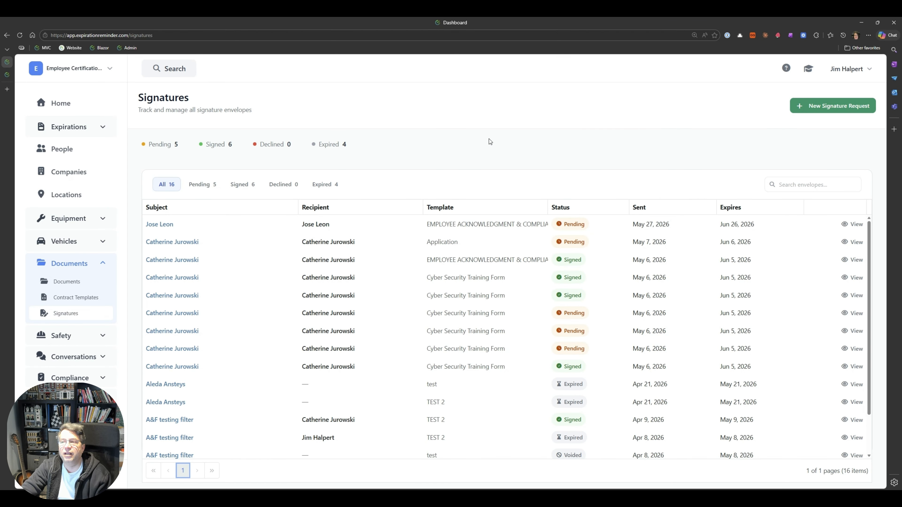
# - Switch to the signing page tab and agree to the Electronic Signature Disclosure Terms to continue
pyautogui.click(8, 76)
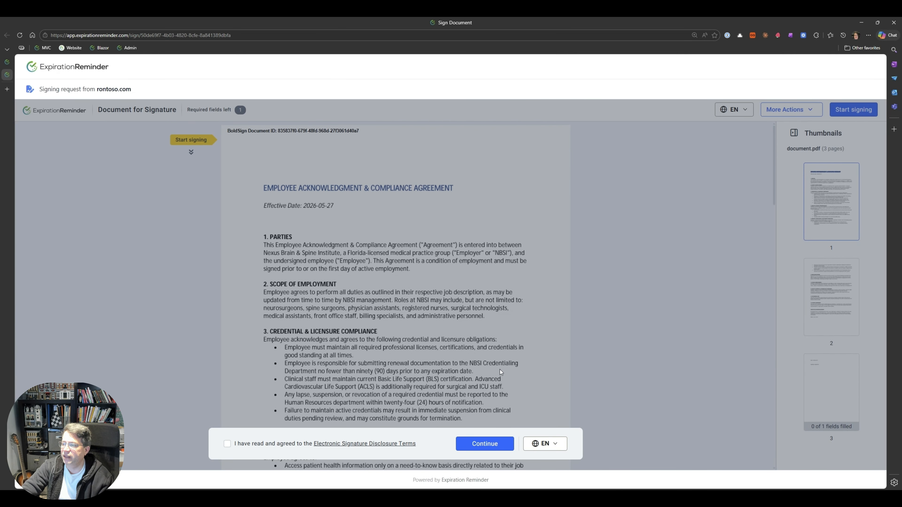
pyautogui.click(475, 445)
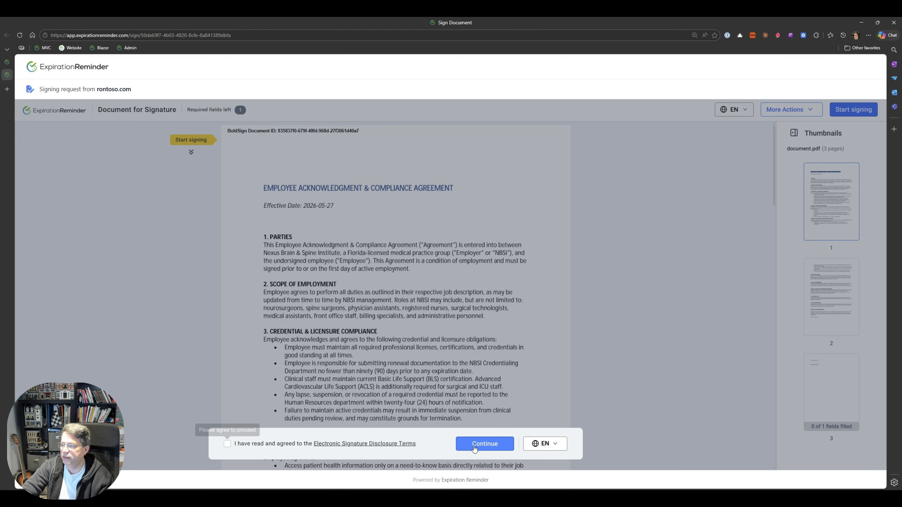
pyautogui.click(237, 447)
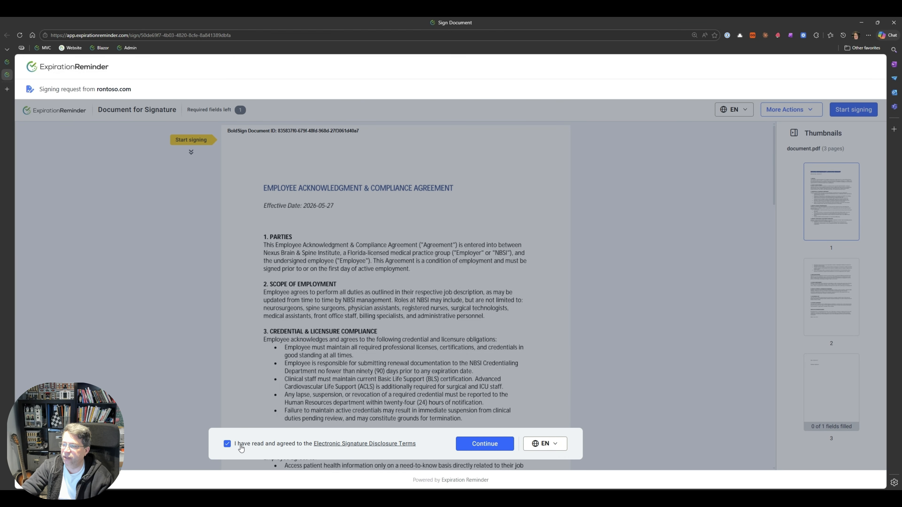
pyautogui.click(485, 444)
# - Sign the Employee Signature field with the first typed signature style and finish signing the document
pyautogui.scroll(-5, 446, 348)
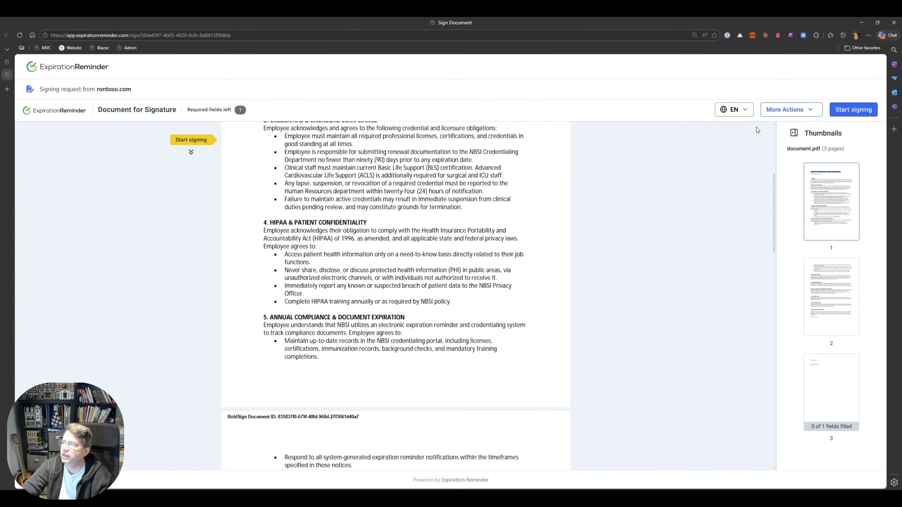
pyautogui.scroll(-5, 488, 351)
pyautogui.scroll(-10, 488, 351)
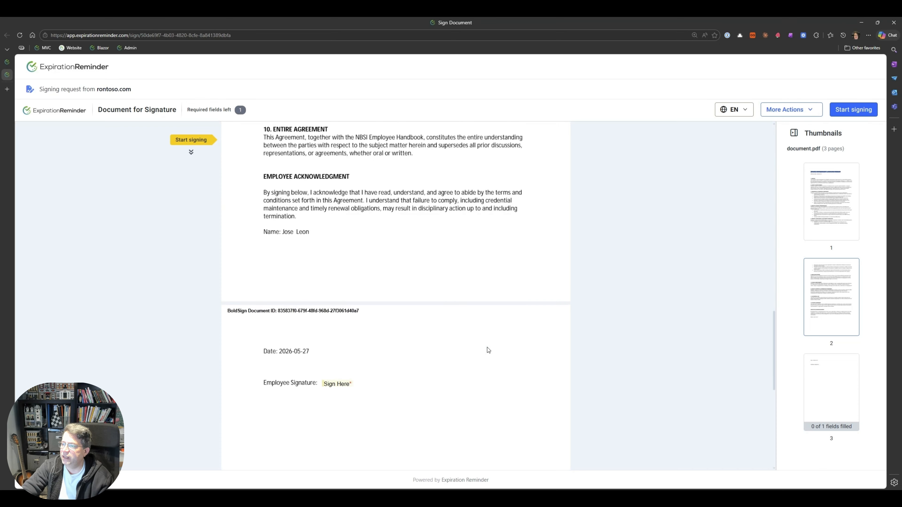
pyautogui.click(344, 288)
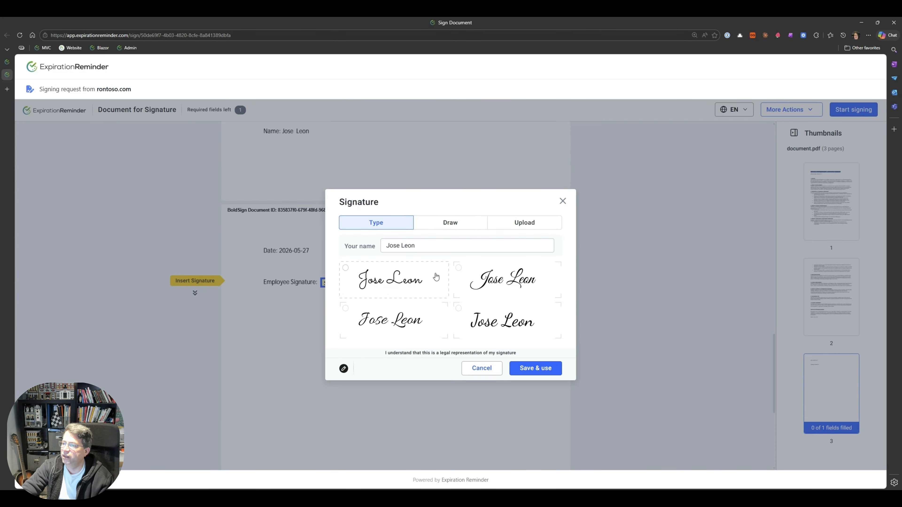
pyautogui.click(429, 284)
pyautogui.click(542, 368)
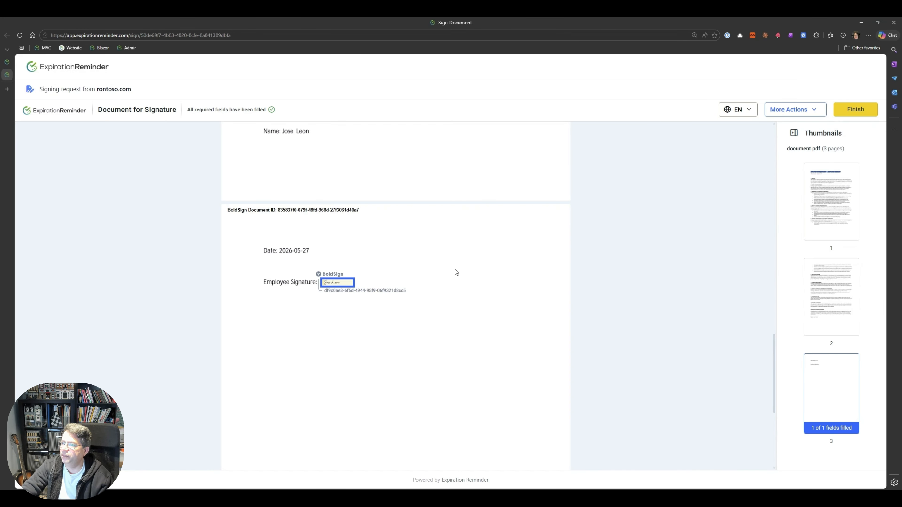
pyautogui.click(839, 115)
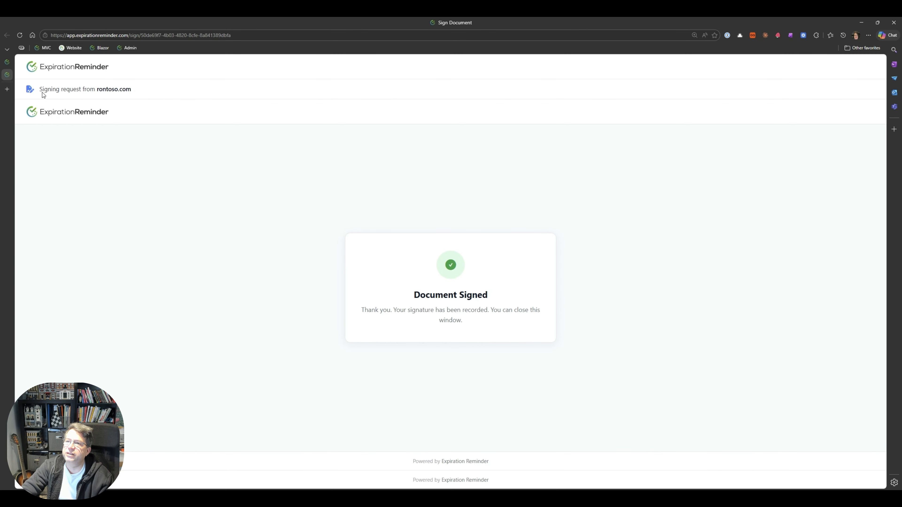
# - Return to the Signatures list, refresh it, and view the signed agreement PDF down to the signature
pyautogui.click(7, 62)
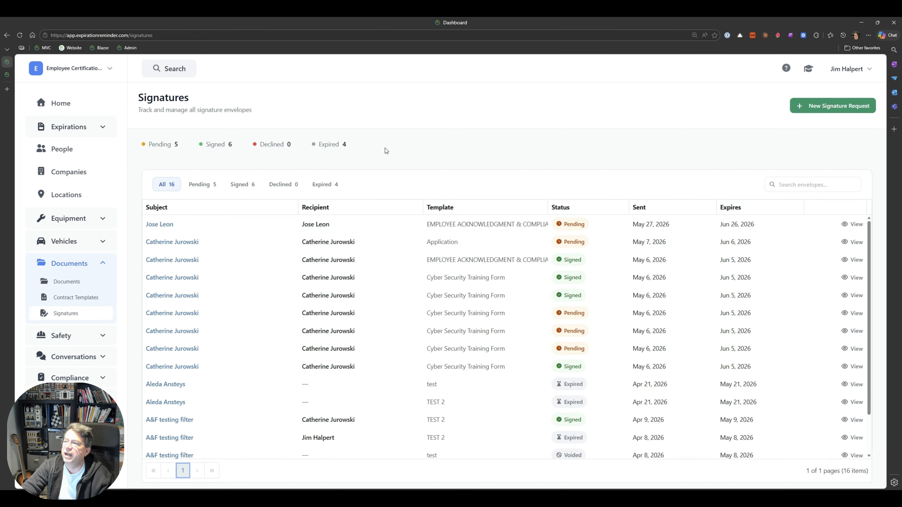
pyautogui.click(19, 36)
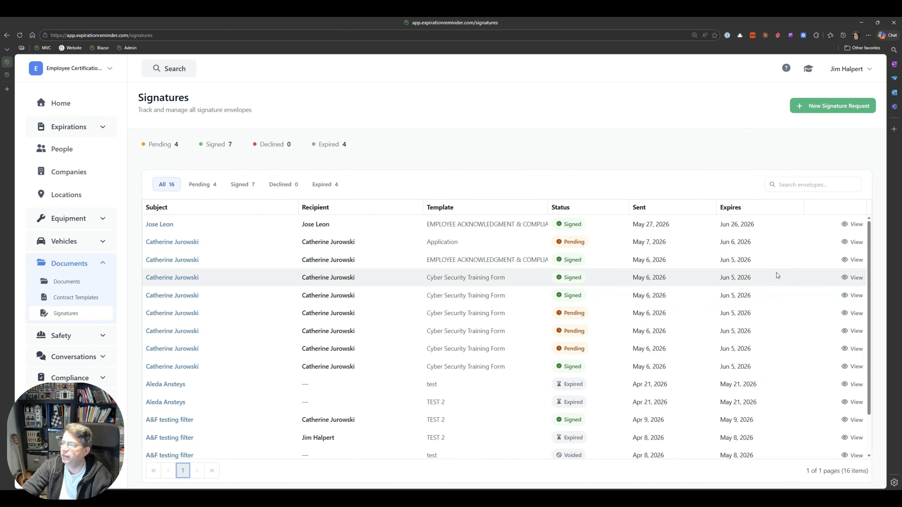
pyautogui.click(853, 224)
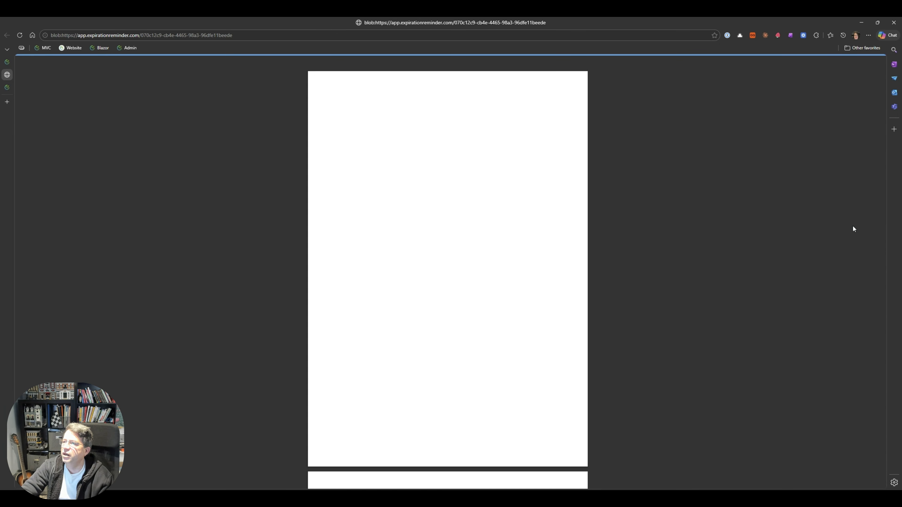
pyautogui.scroll(-10, 436, 351)
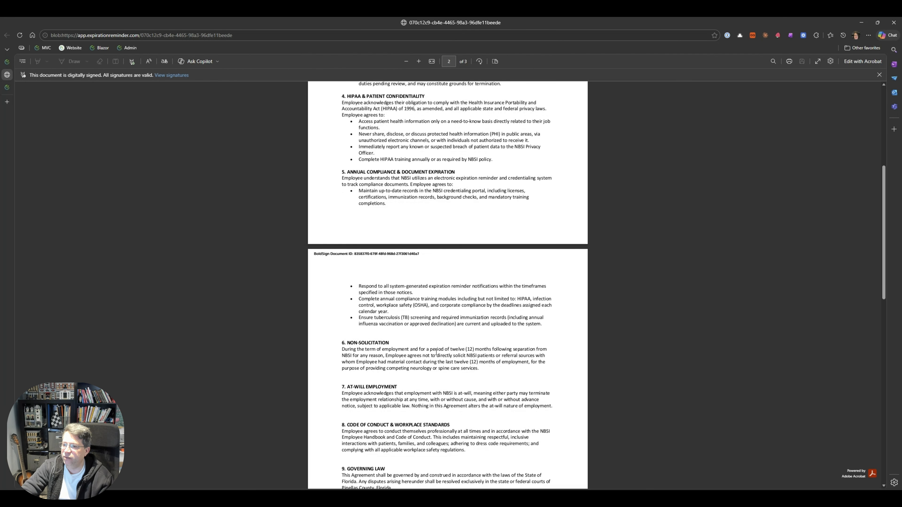
pyautogui.scroll(-7, 436, 352)
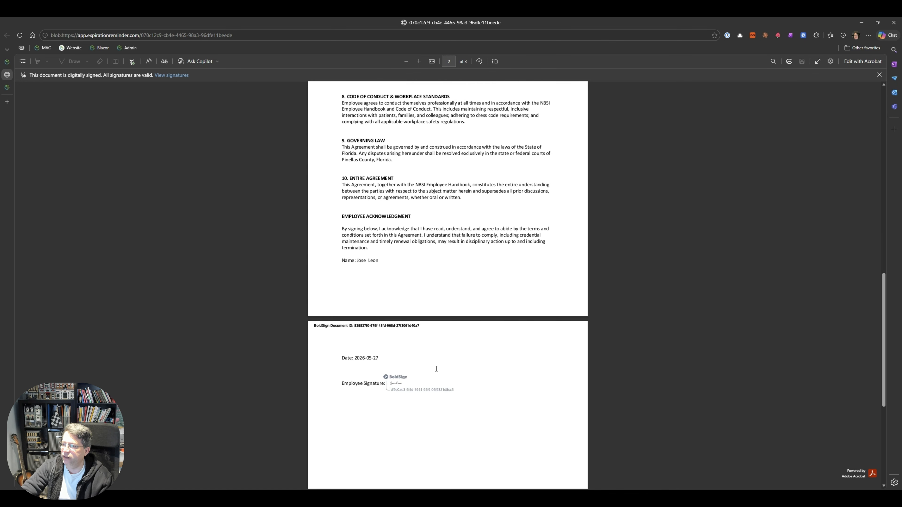
pyautogui.scroll(12, 405, 382)
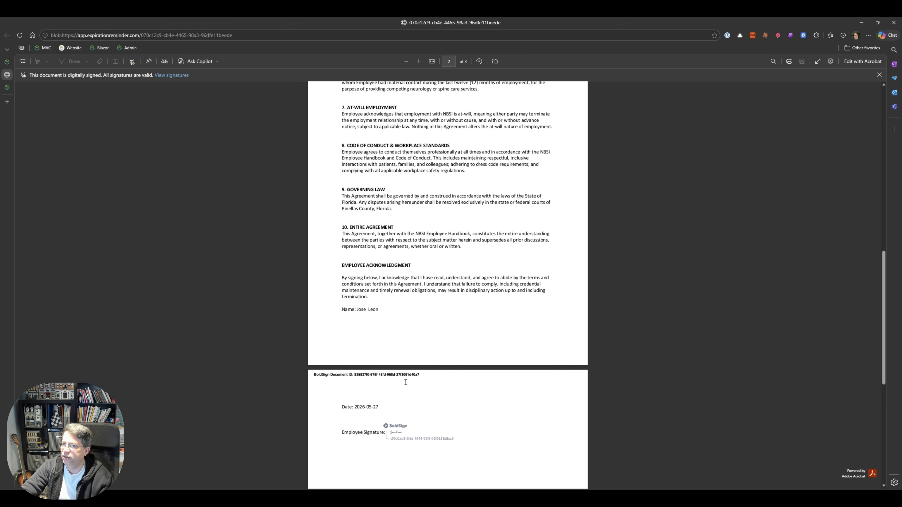
# - Open the signed envelope's expiration item to view its signed documents
pyautogui.hotkey('ctrl', 'shift', 'Tab')
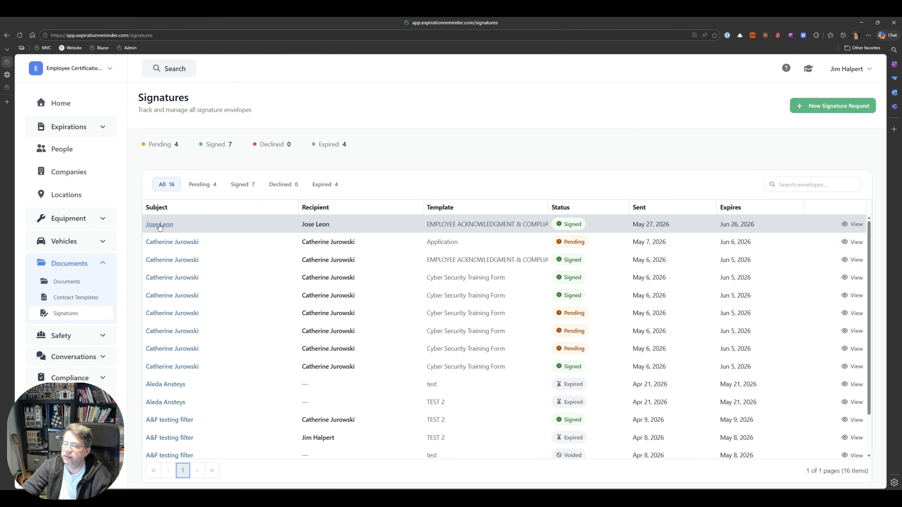
pyautogui.click(160, 224)
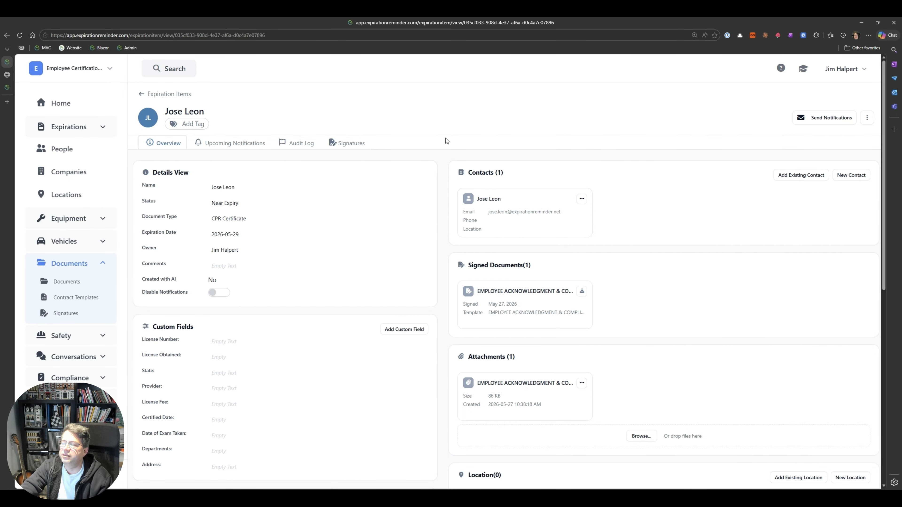
# - Open the Investigation Certification document type, enable Requires Signature and set its contract template to EMPLOYEE ACKNOWLEDGMENT & COMPLIANCE AGREEMENT
pyautogui.click(68, 133)
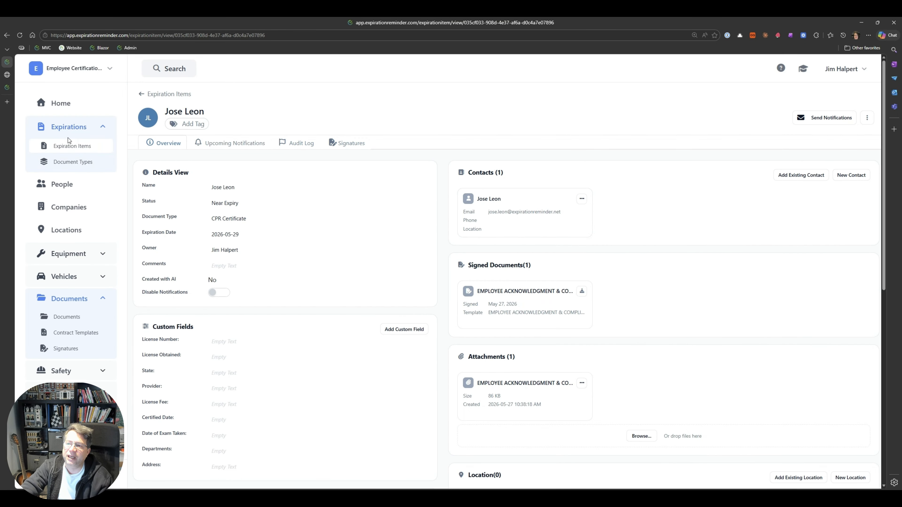
pyautogui.click(72, 164)
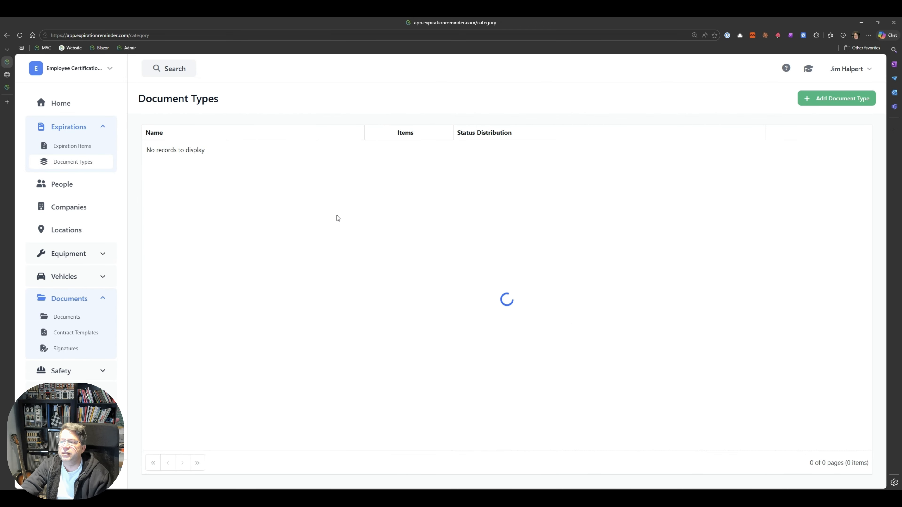
pyautogui.scroll(-20, 219, 339)
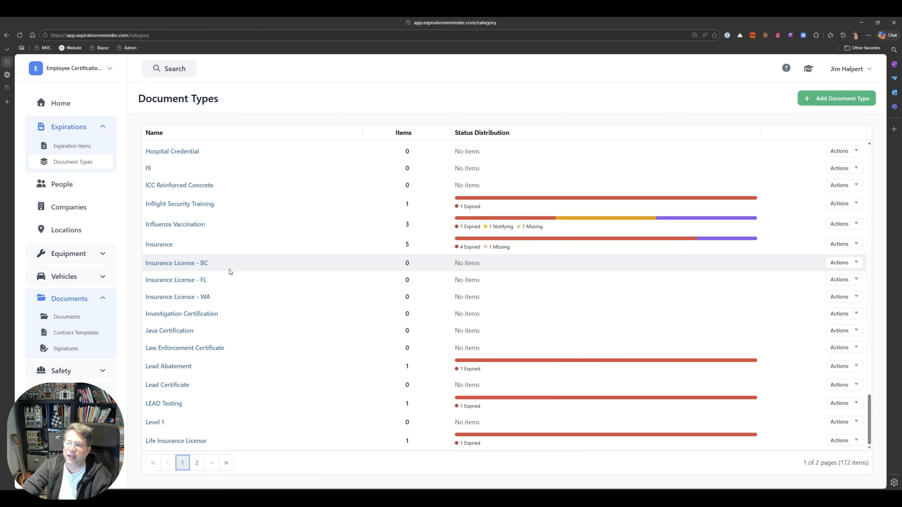
pyautogui.click(188, 313)
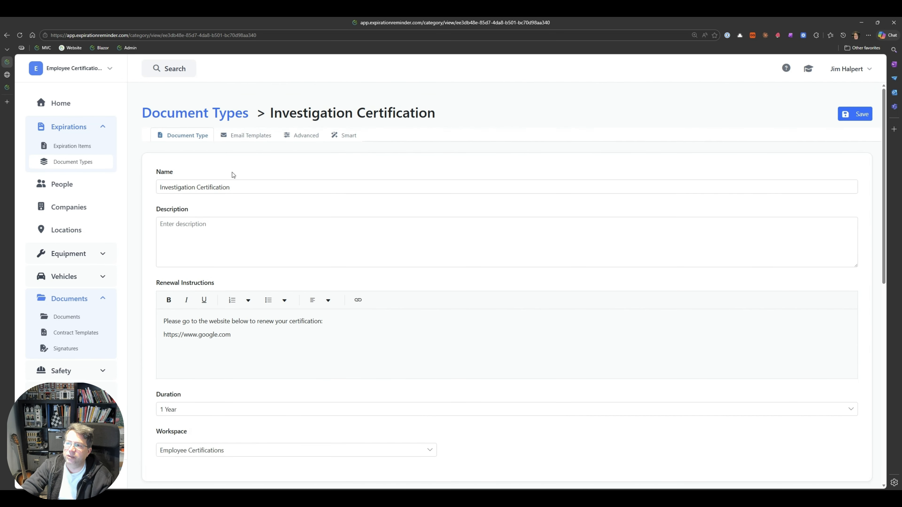
pyautogui.scroll(-10, 373, 353)
pyautogui.scroll(-1, 372, 353)
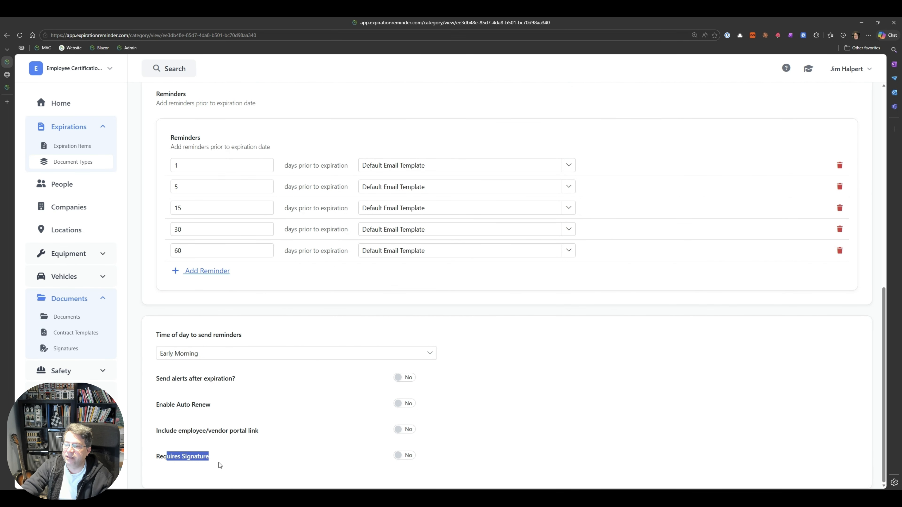
pyautogui.click(403, 455)
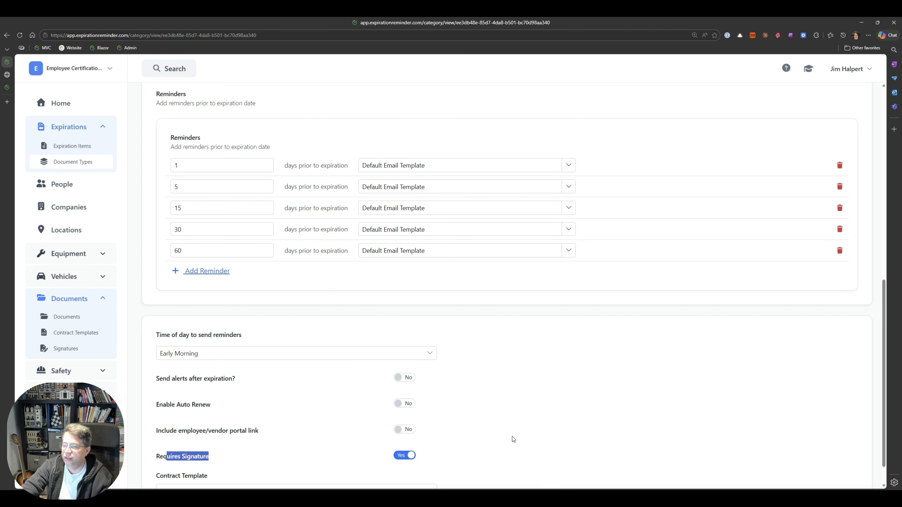
pyautogui.scroll(-1, 512, 436)
pyautogui.click(363, 455)
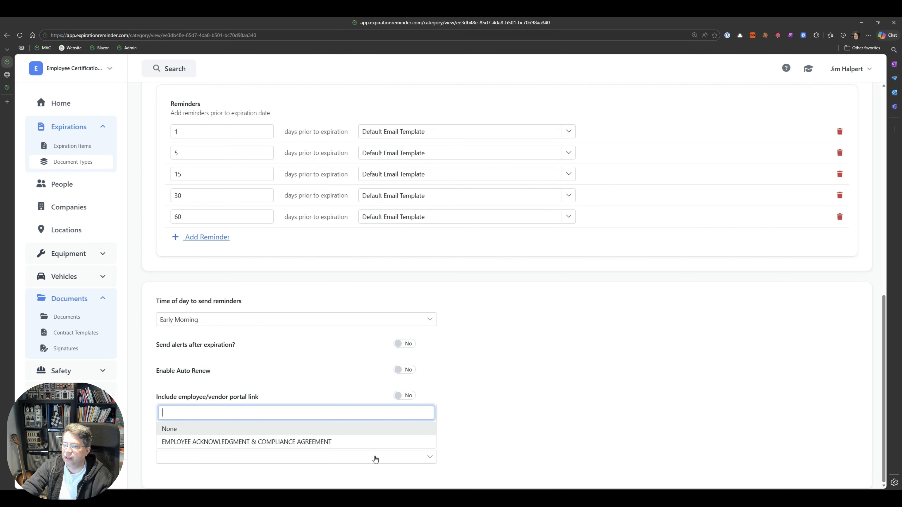
pyautogui.click(284, 441)
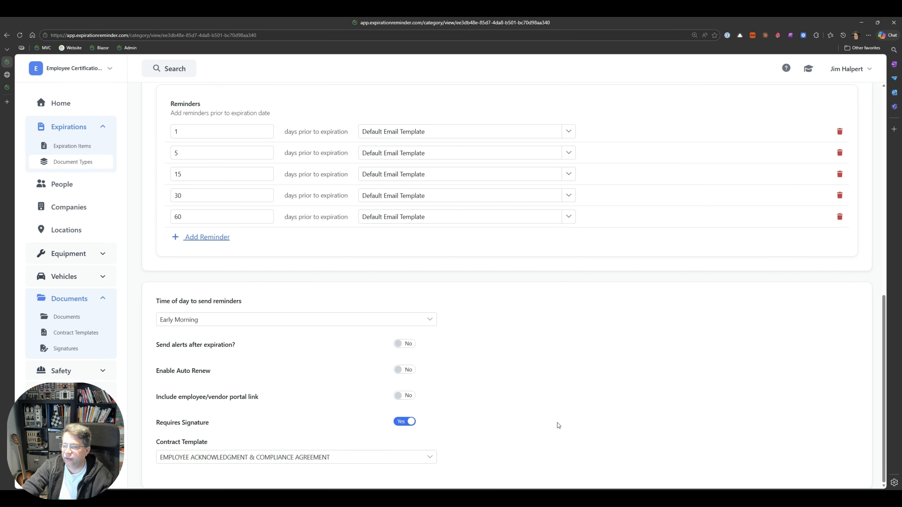